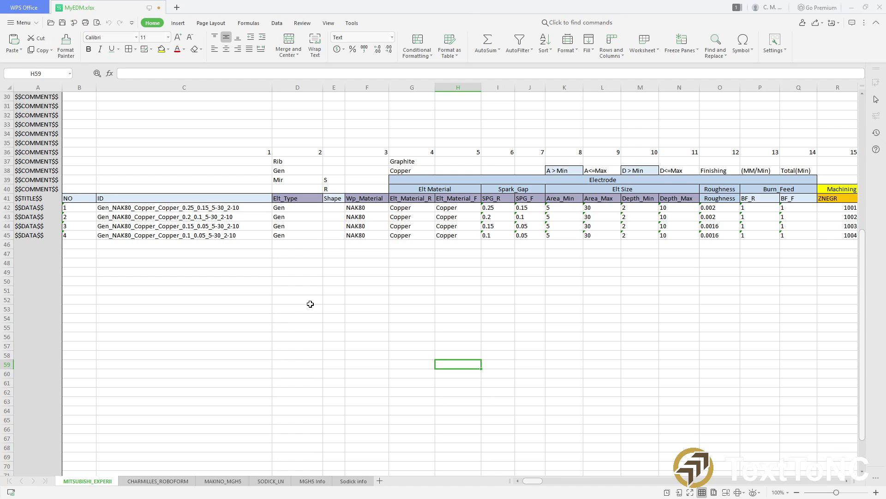
- Save only the MITSUBISHI_EXPERII sheet as a comma-delimited CSV file named MITSUBISHI_EXPERII, keeping the CSV format
scroll(310, 304, "down", 1, "ctrl")
scroll(311, 303, "down", 1, "ctrl")
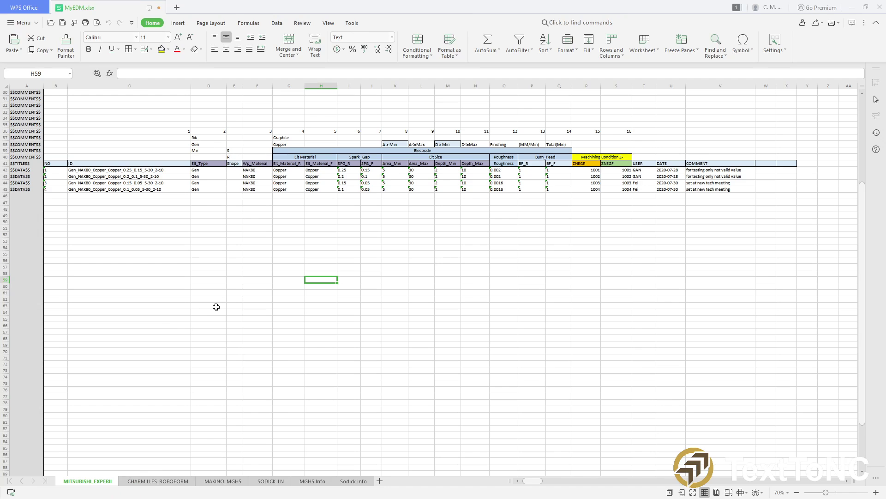
left_click(36, 22)
mouse_move(28, 38)
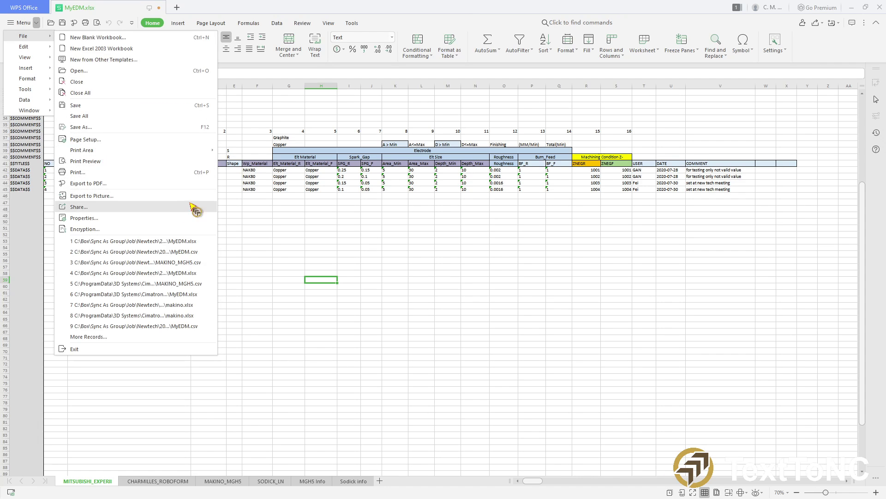
left_click(101, 131)
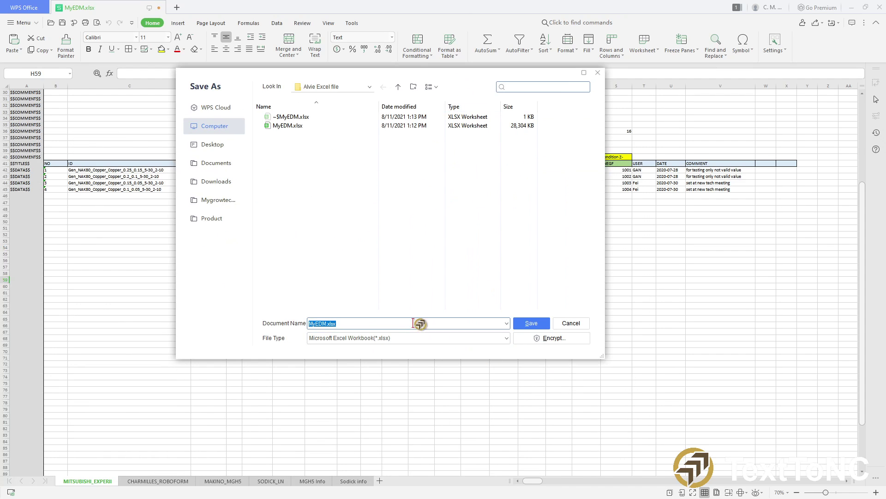
type("MITSUBISHI_EXPERII")
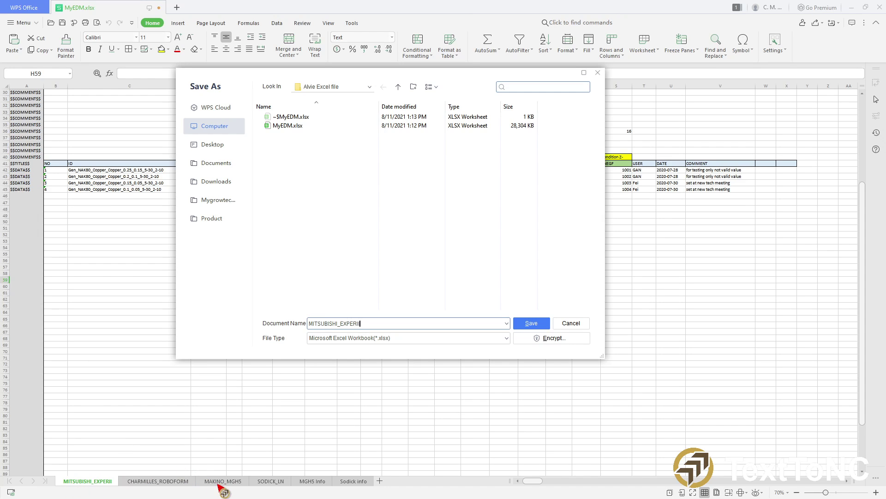
left_click(506, 338)
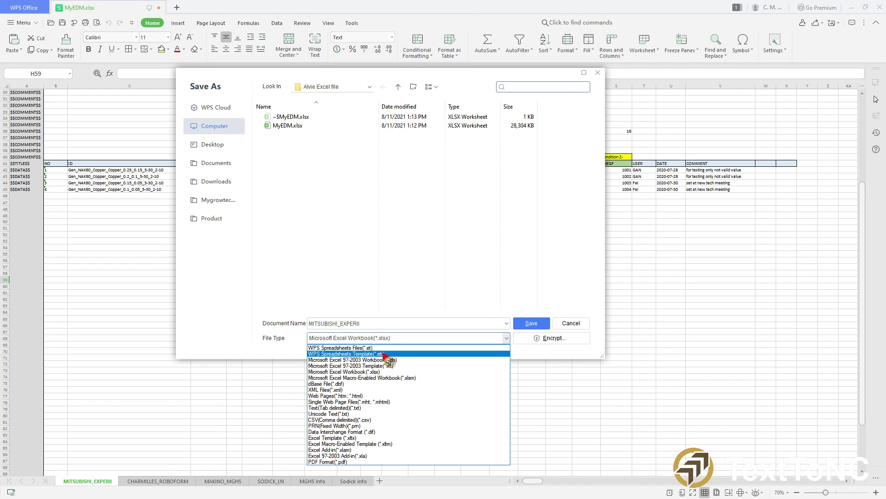
left_click(382, 420)
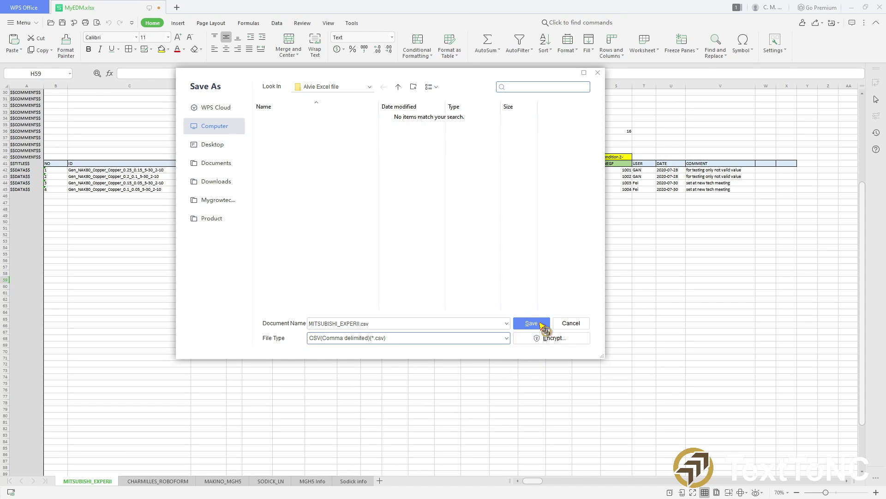
left_click(532, 324)
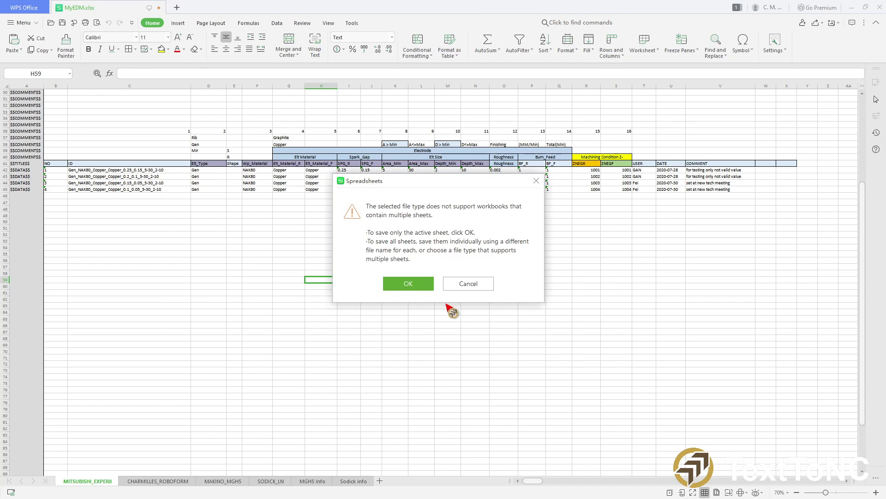
left_click(408, 284)
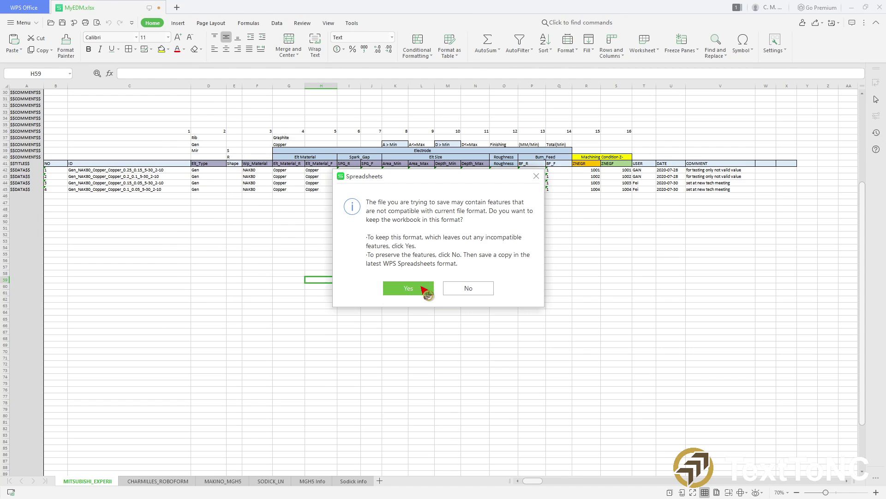
left_click(423, 289)
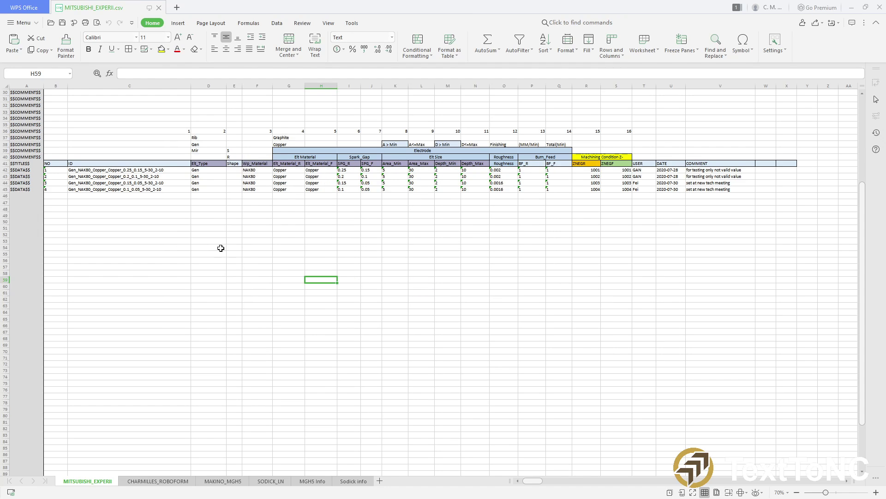
- Switch to the folder holding the exported MITSUBISHI_EXPERII.csv and open that file in Notepad++
left_click_drag(55, 164, 784, 197)
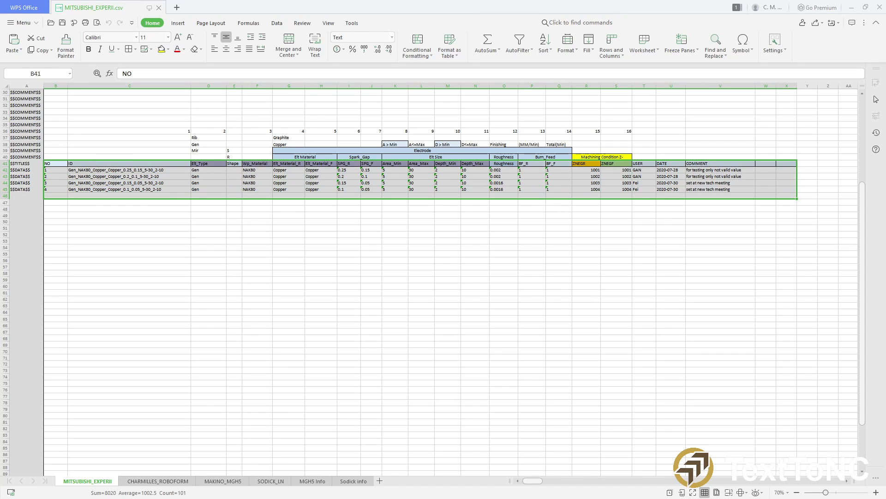
key("alt+Tab")
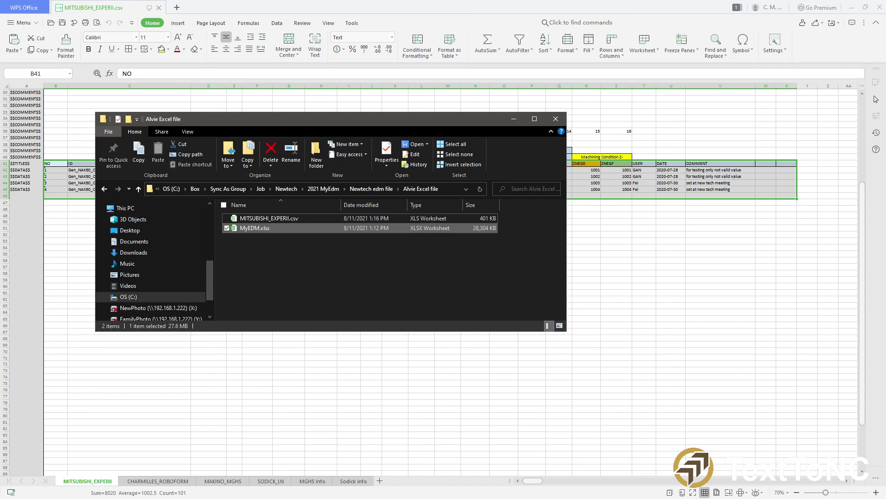
left_click(299, 220)
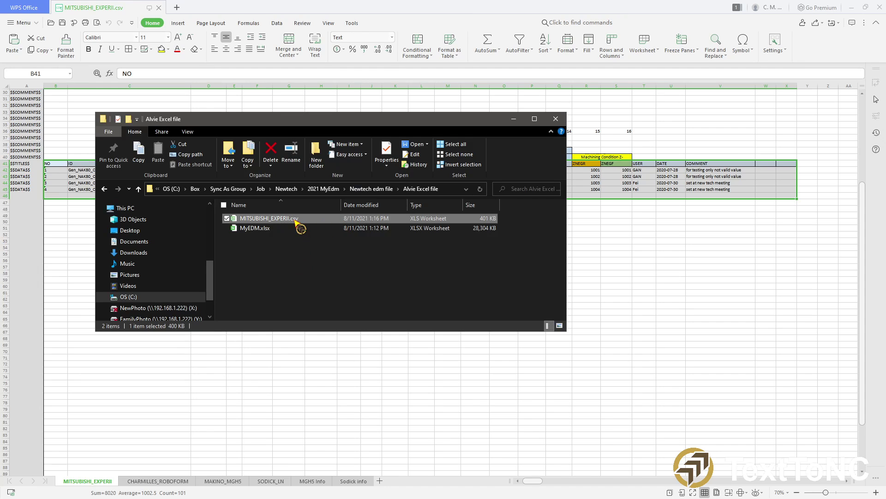
left_click(296, 220)
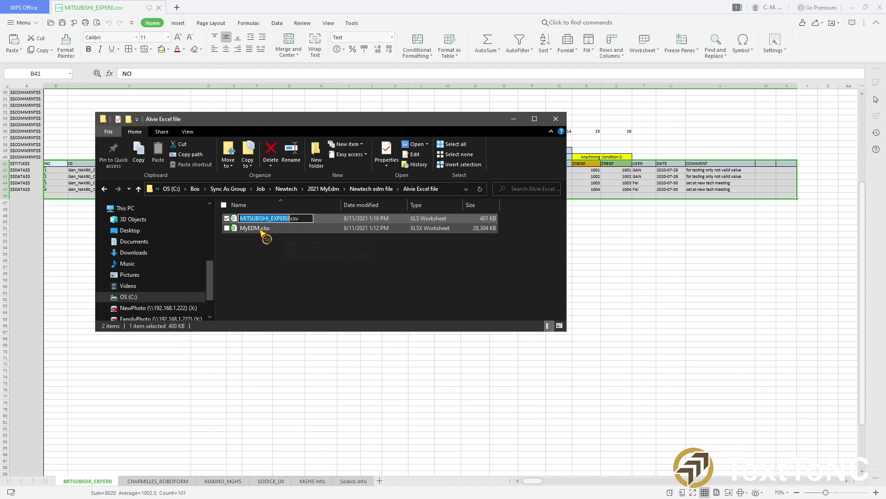
left_click(849, 8)
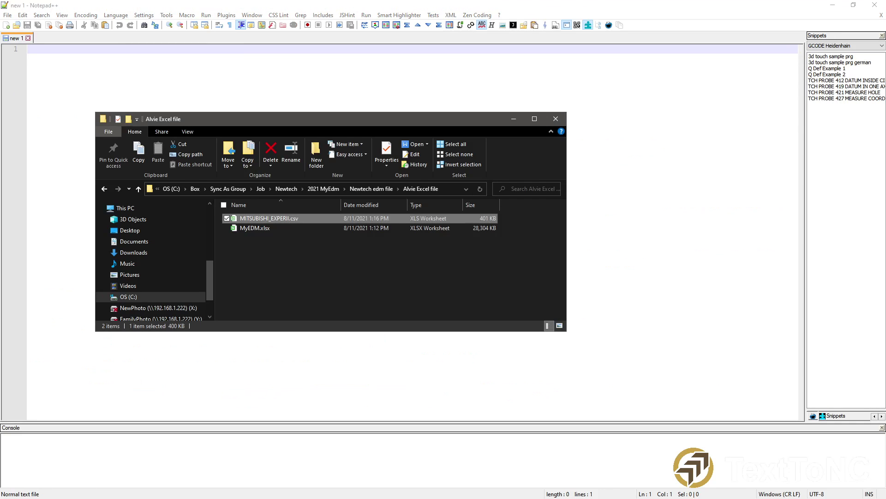
double_click(283, 221)
left_click_drag(283, 222, 624, 125)
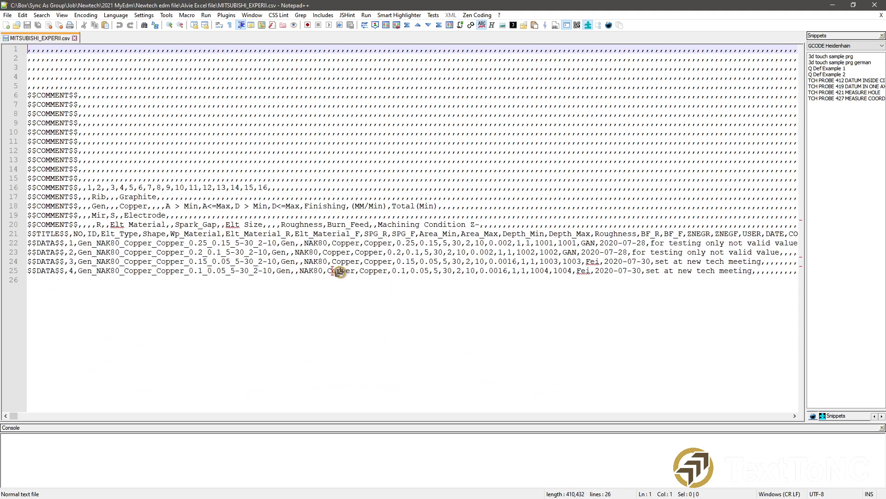
- Examine the exported CSV text for the title and data rows and the extent of the trailing commas
scroll(354, 235, "down", 5)
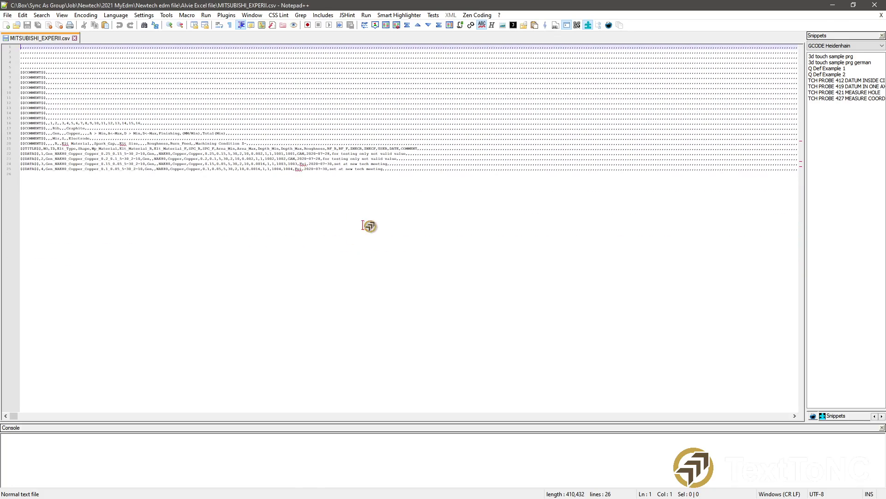
scroll(372, 227, "down", 4)
scroll(385, 231, "up", 8)
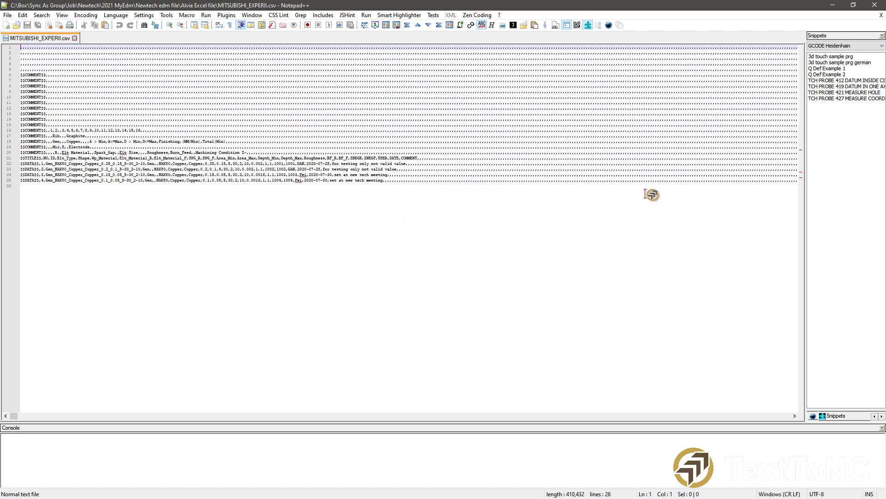
scroll(422, 248, "down", 8)
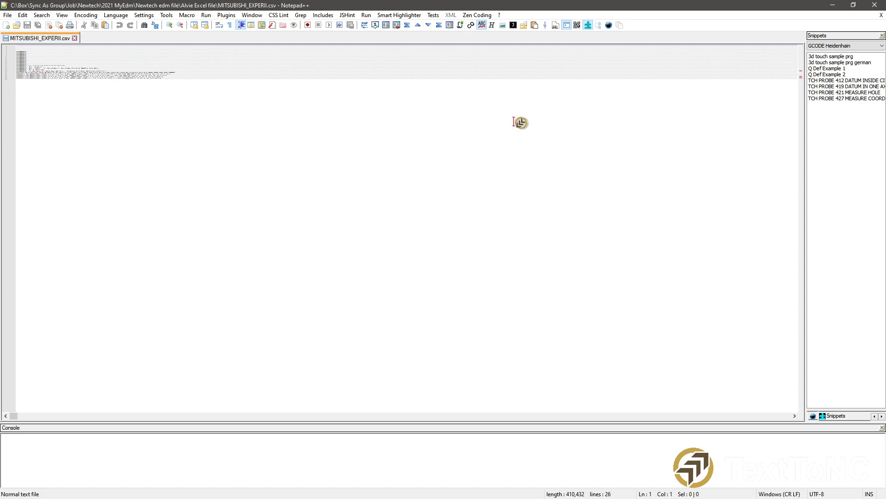
scroll(538, 141, "up", 6)
scroll(614, 111, "down", 7)
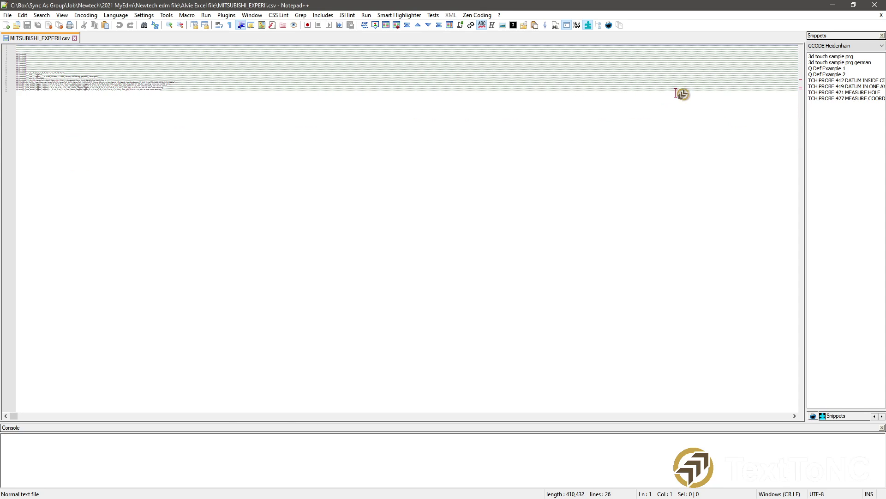
scroll(501, 71, "up", 6)
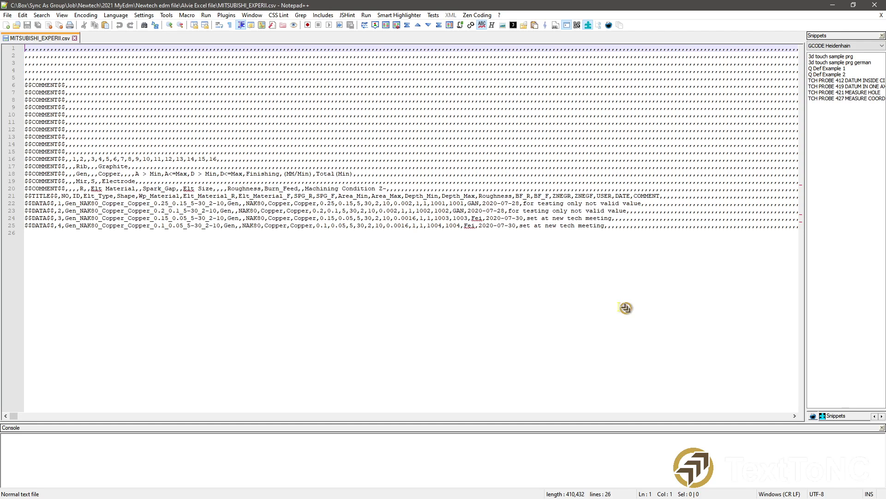
scroll(673, 237, "down", 3)
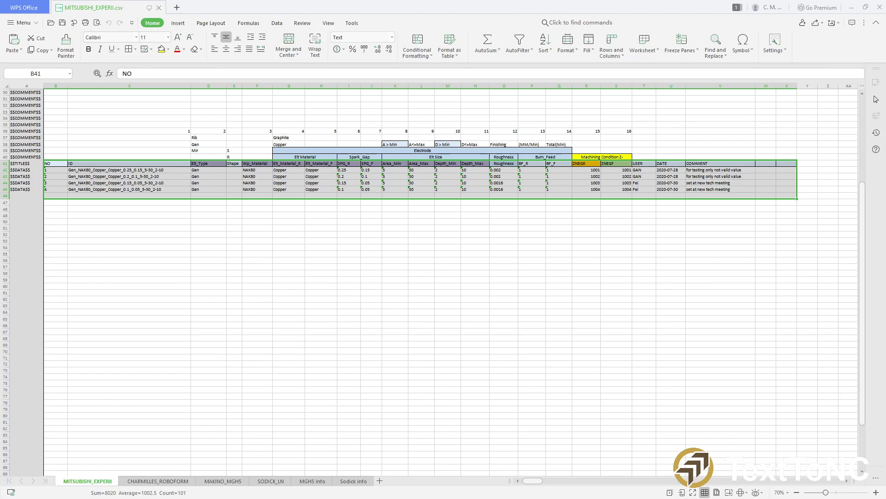
- Close the CSV in WPS Office and open the MyEDM.xlsx workbook from its folder
left_click(392, 331)
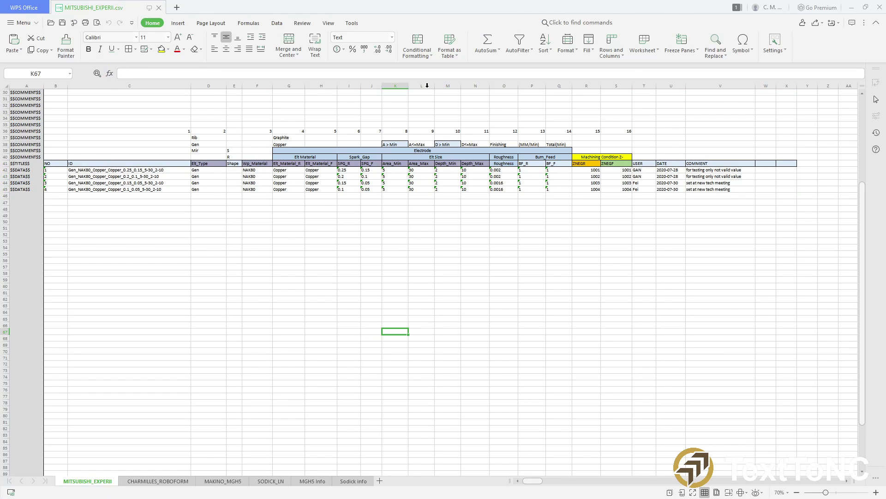
left_click(882, 11)
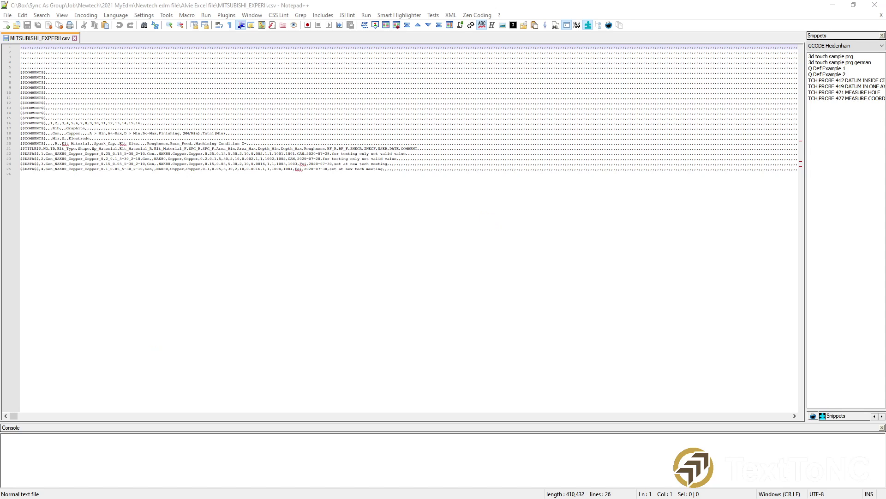
key("alt+Tab")
double_click(257, 228)
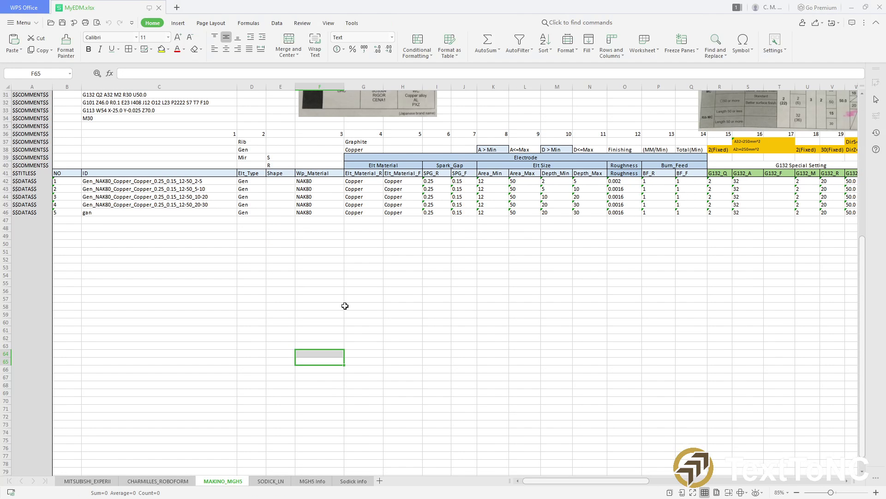
- On the MITSUBISHI_EXPERII sheet, delete every column from column Y through the last column of the sheet
scroll(345, 305, "down", 5)
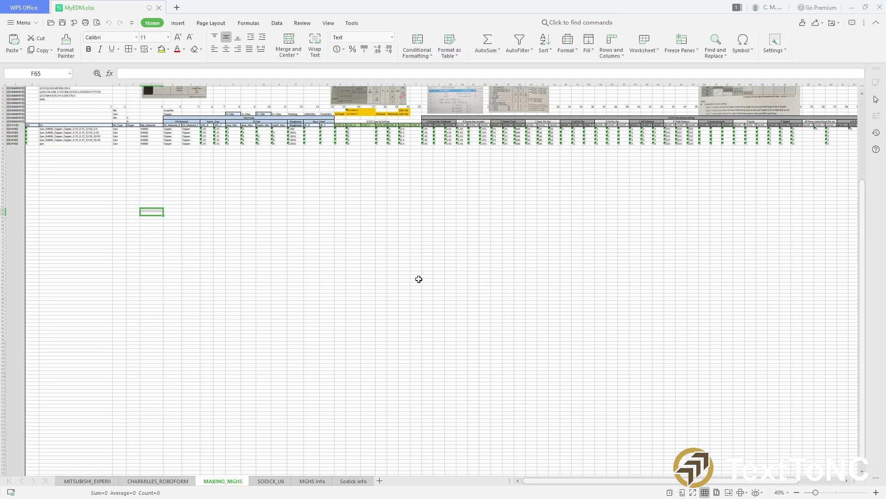
left_click(89, 481)
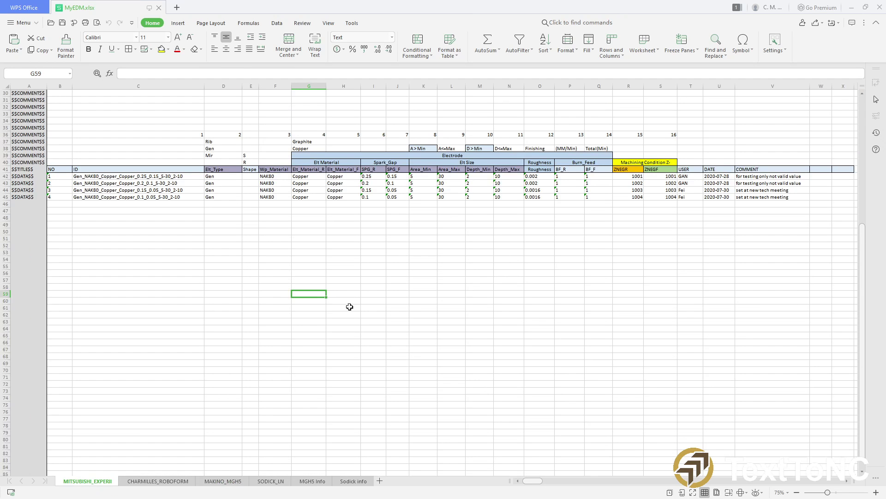
scroll(691, 231, "down", 1)
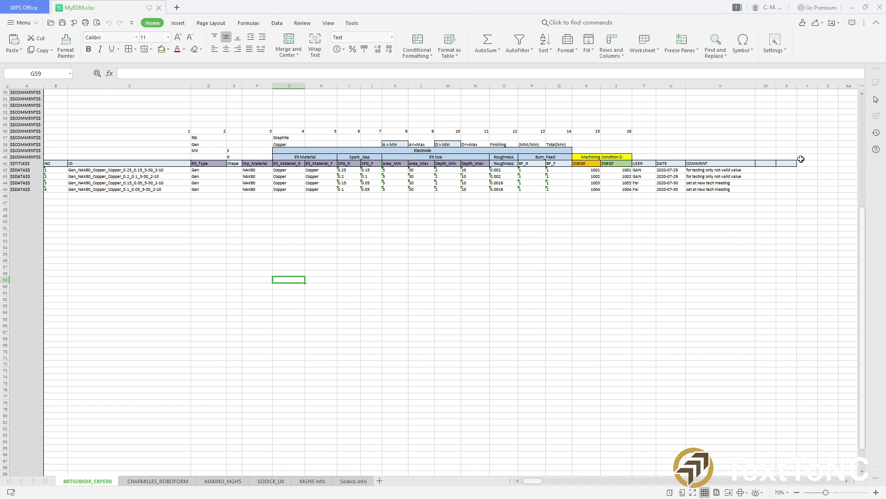
left_click(806, 84)
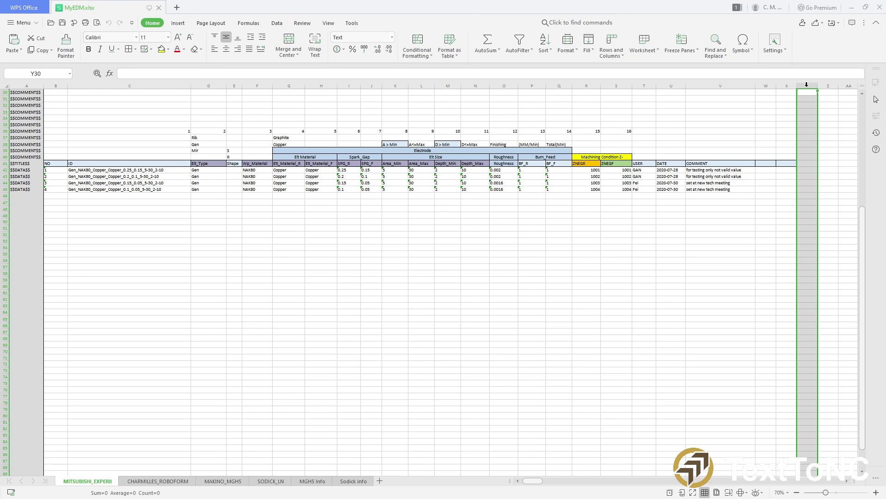
key("ctrl+shift+Right")
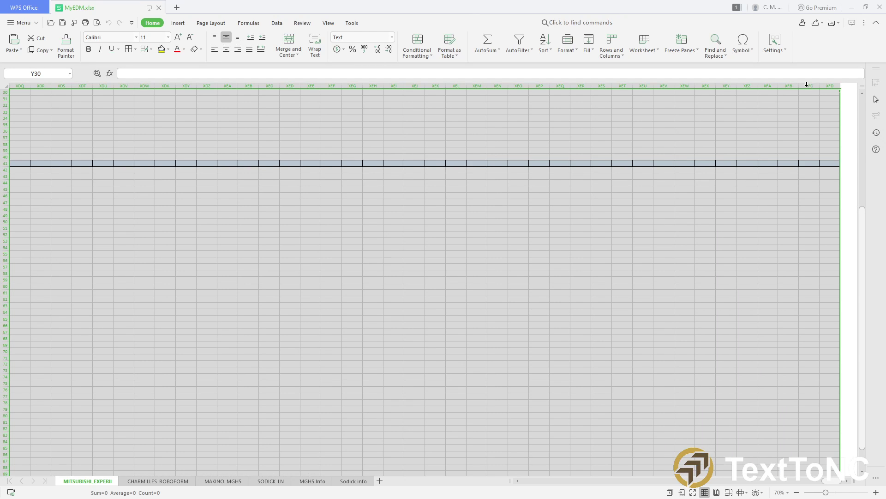
right_click(576, 197)
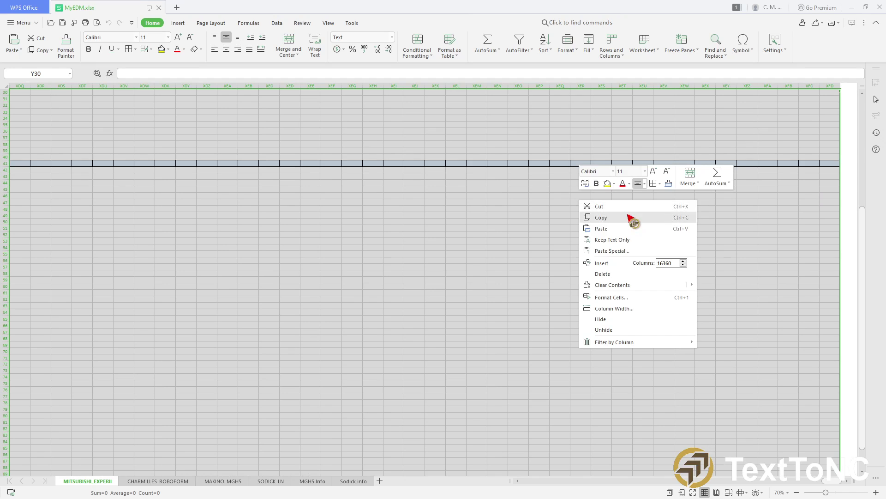
left_click(617, 275)
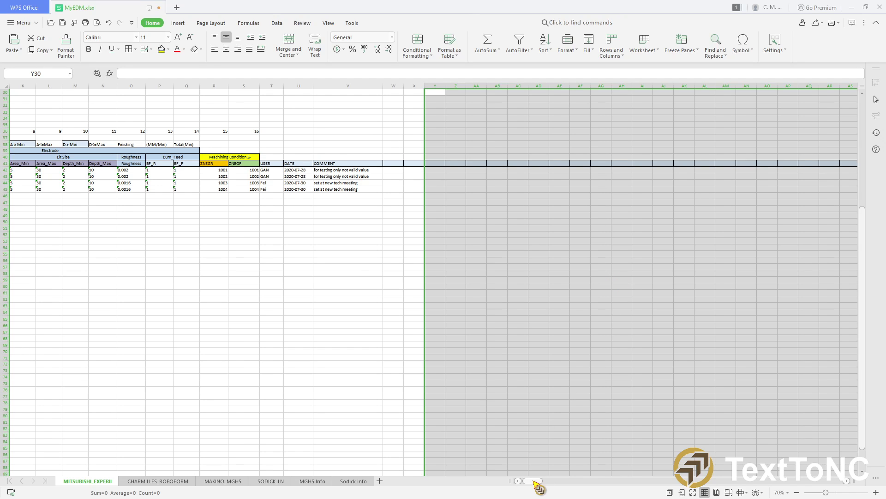
- Delete every row from row 48 through the last row of the MITSUBISHI_EXPERII sheet, and save the workbook
left_click_drag(534, 481, 529, 481)
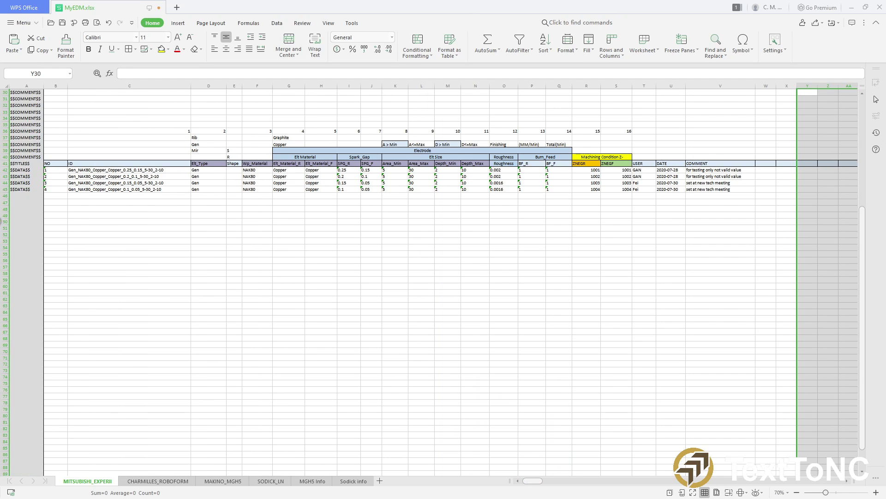
left_click(3, 209)
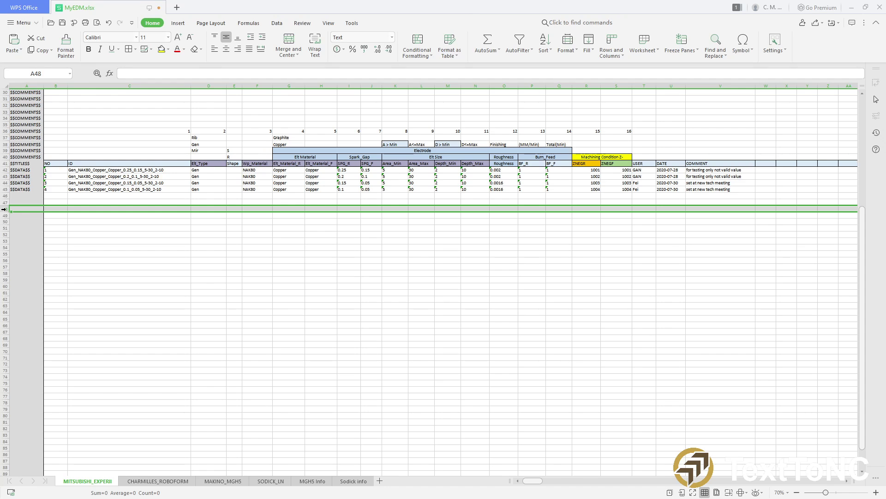
key("ctrl+shift+Down")
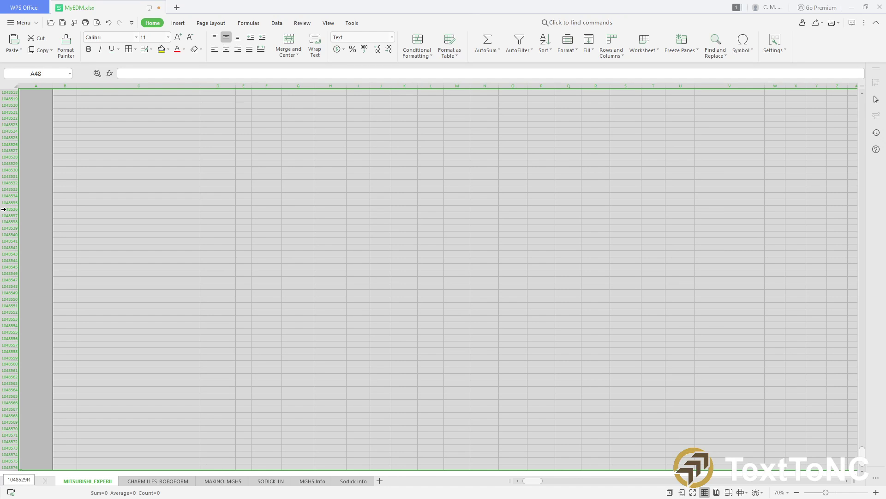
right_click(181, 235)
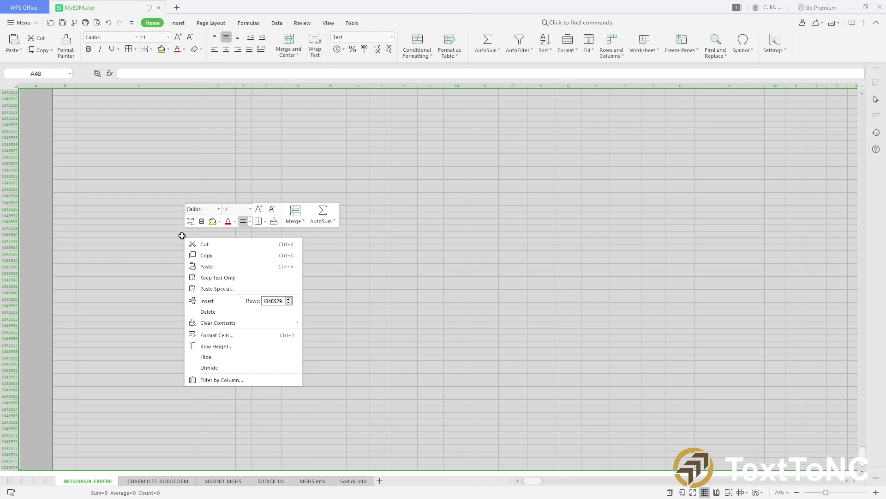
left_click(214, 316)
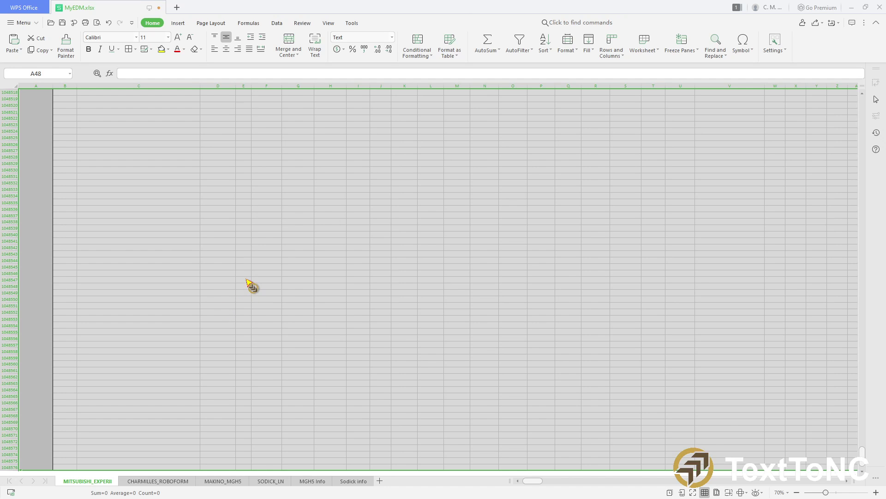
scroll(470, 395, "down", 3)
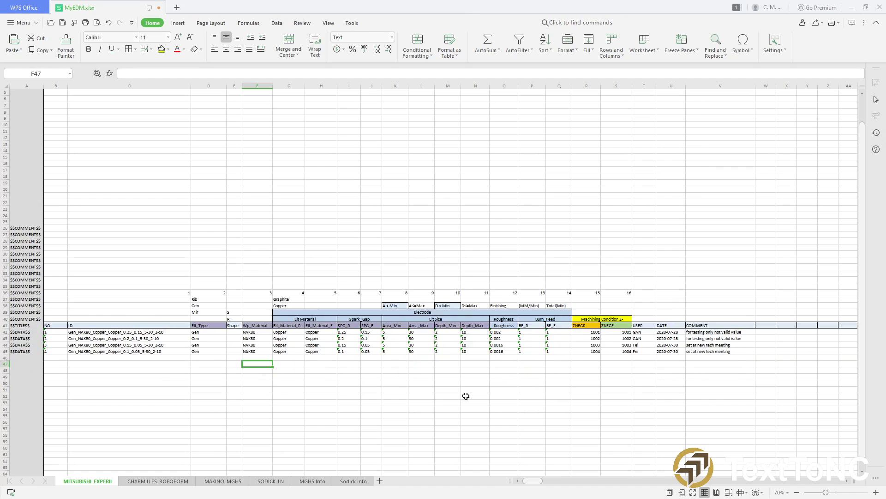
left_click(59, 26)
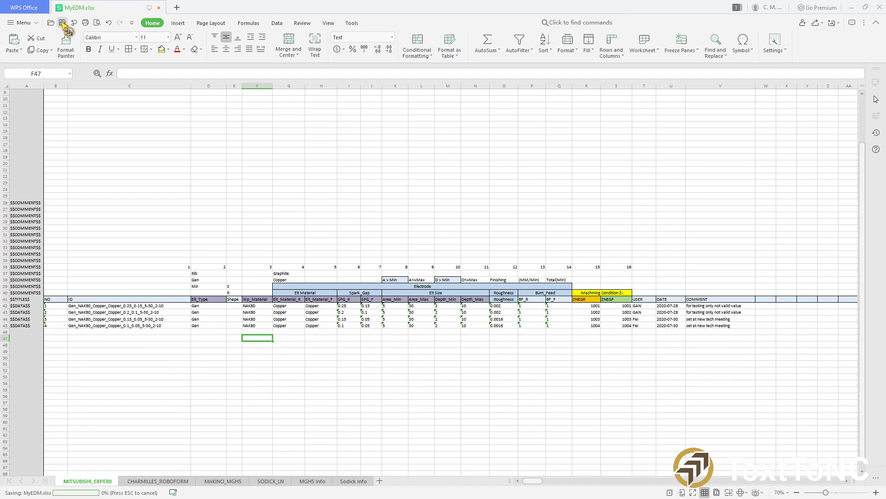
- Save the sheet as CSV (Comma delimited), overwriting the existing MITSUBISHI_EXPERII.csv and keeping the CSV format without incompatible features
left_click(36, 24)
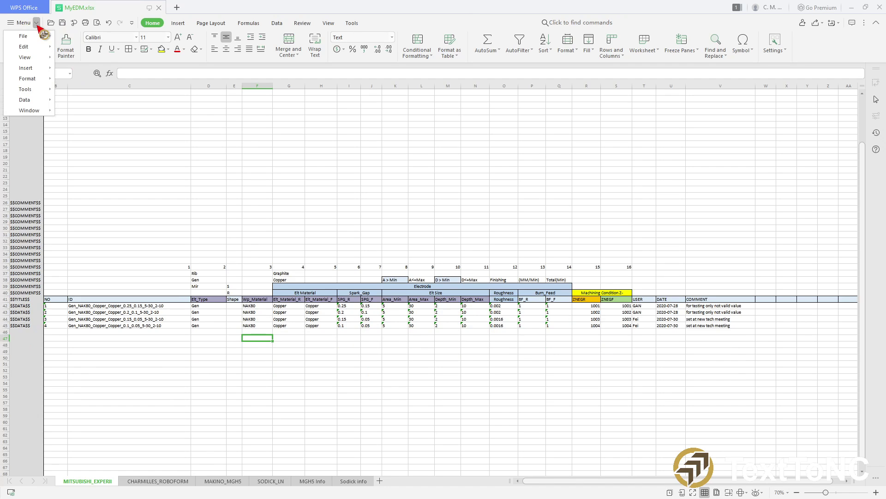
mouse_move(33, 36)
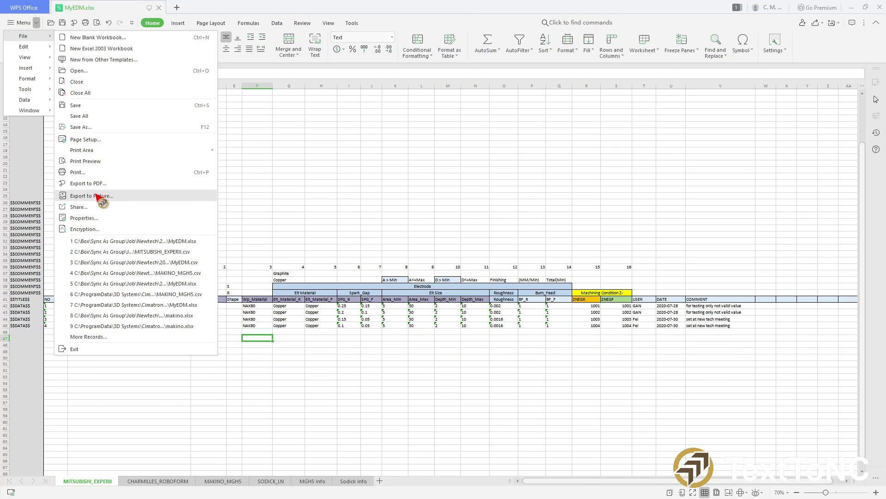
left_click(103, 129)
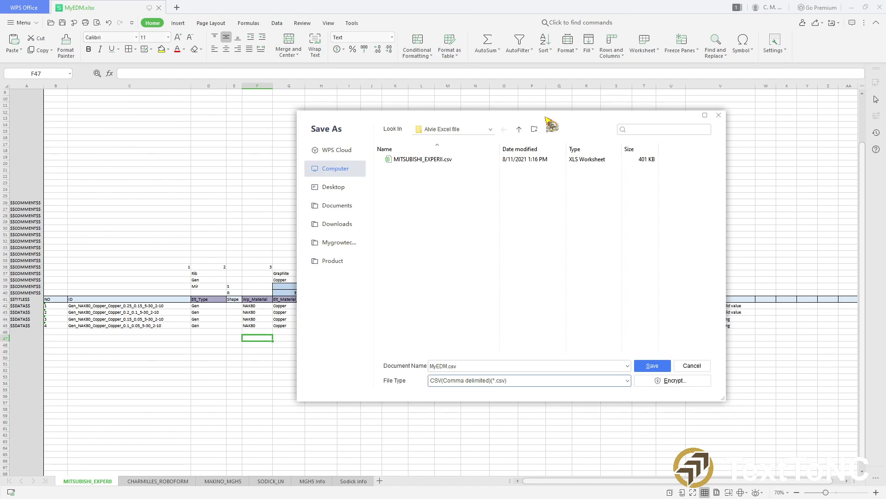
left_click(417, 163)
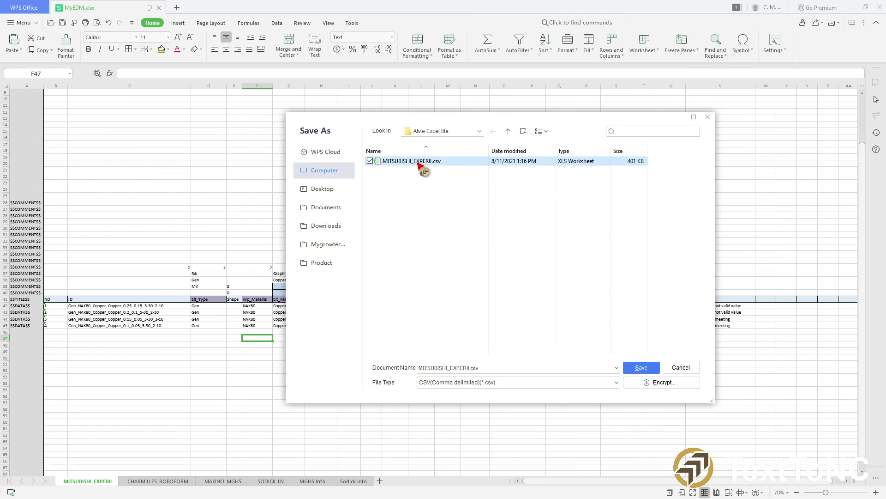
double_click(419, 164)
left_click(471, 257)
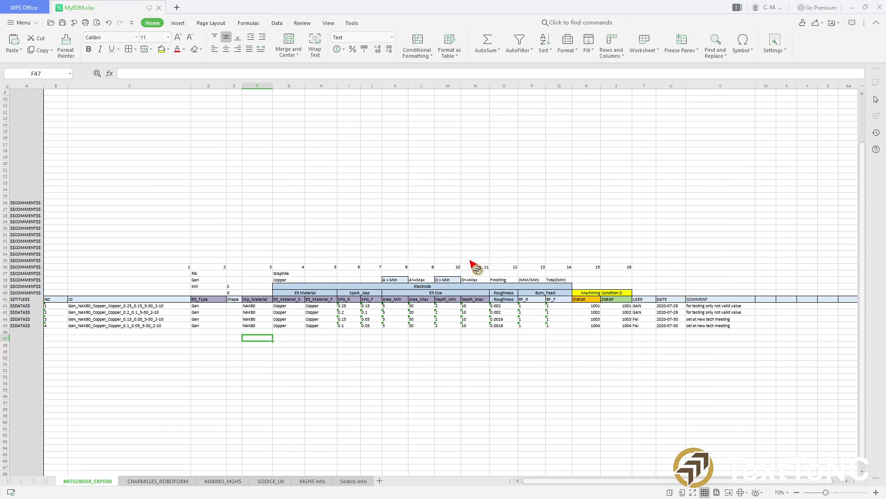
left_click(410, 285)
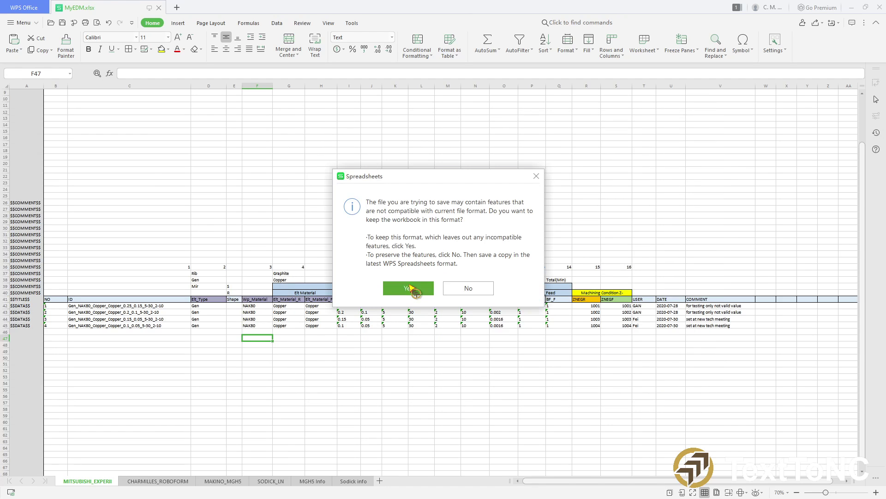
left_click(410, 287)
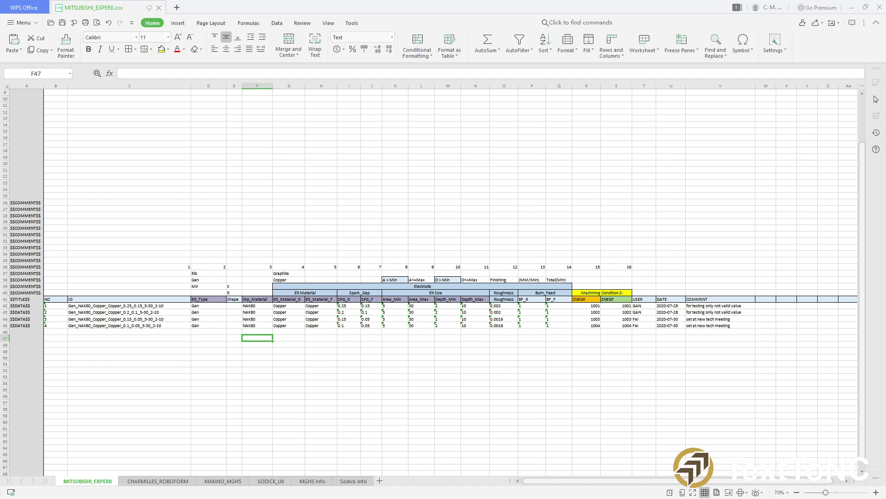
- Switch to Notepad++, reload the modified MITSUBISHI_EXPERII.csv and inspect its rows for excess trailing commas
key("alt+Tab")
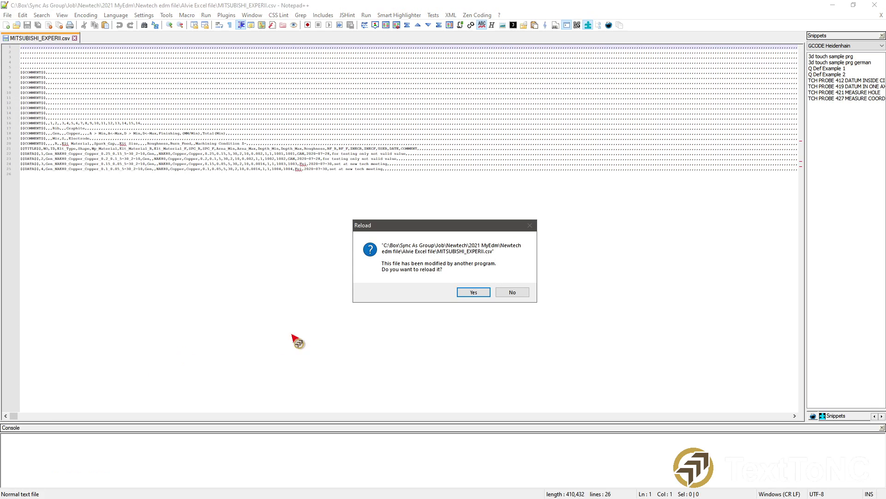
left_click(474, 293)
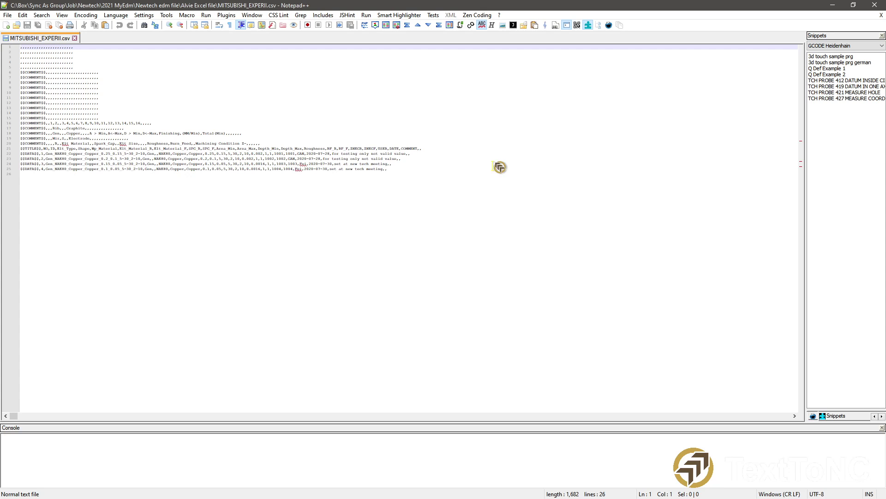
scroll(529, 147, "up", 3, "ctrl")
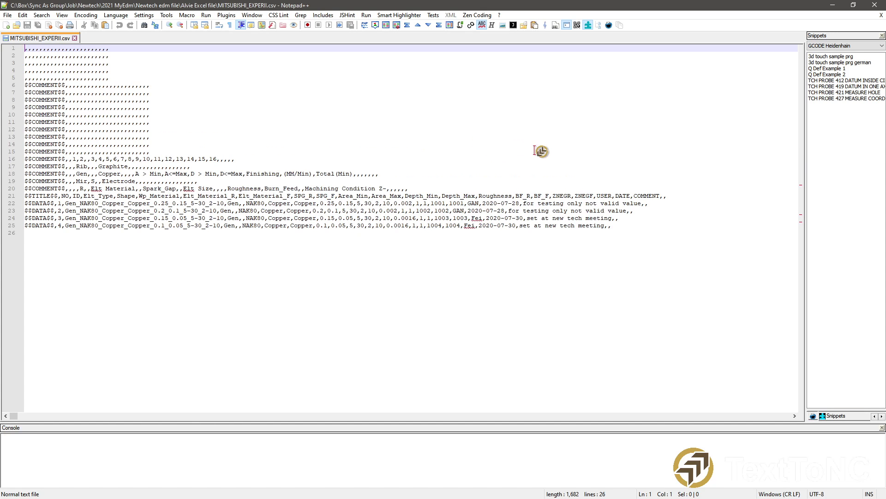